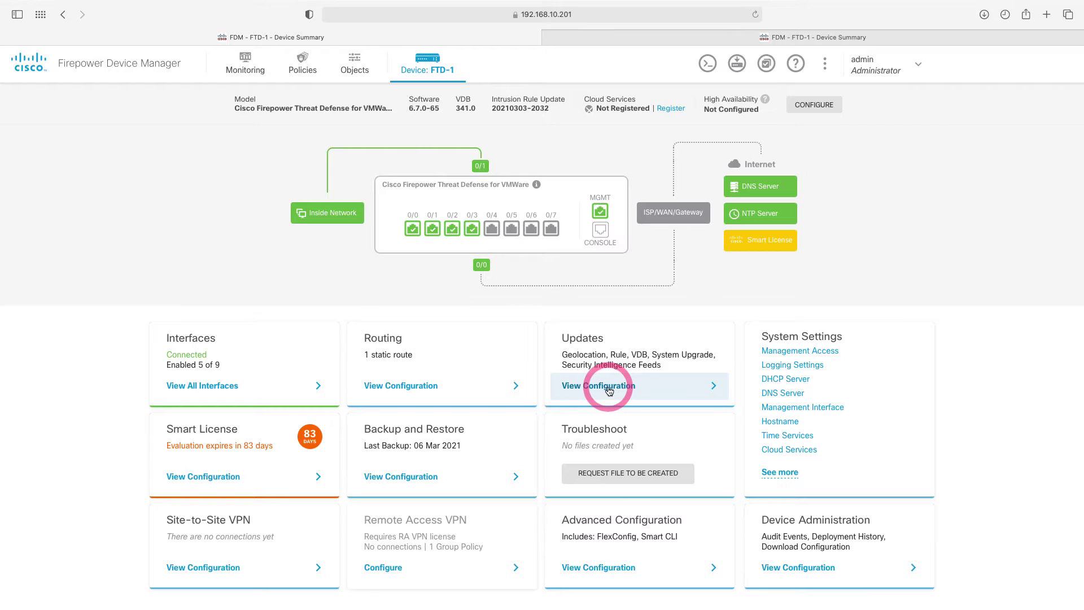
# Step: Review the geolocation, VDB, system, security intelligence and intrusion rule update versions, and return to the device summary
pyautogui.click(609, 387)
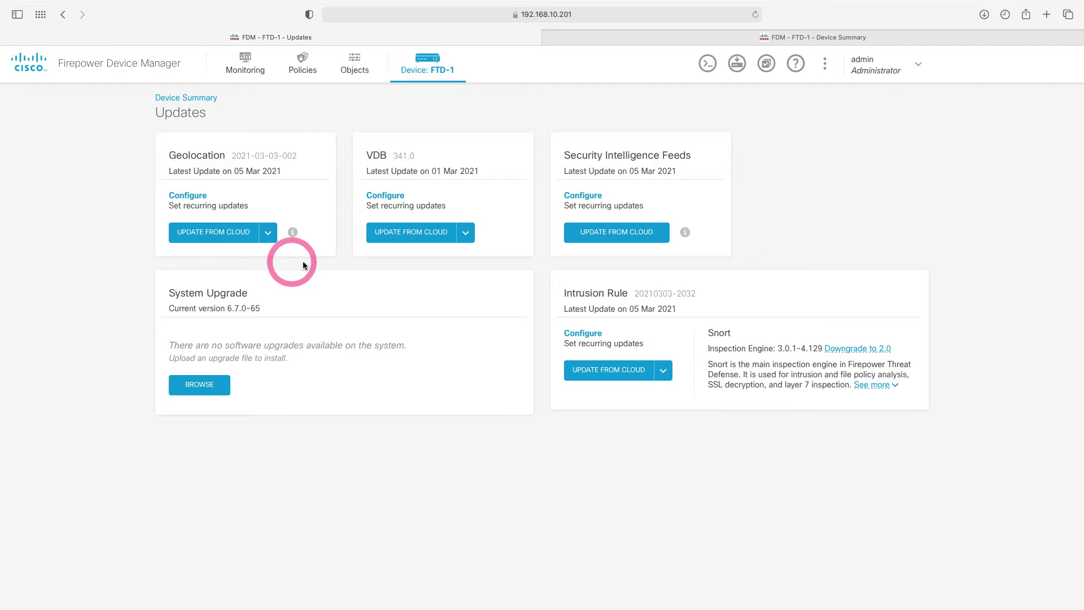
pyautogui.click(434, 72)
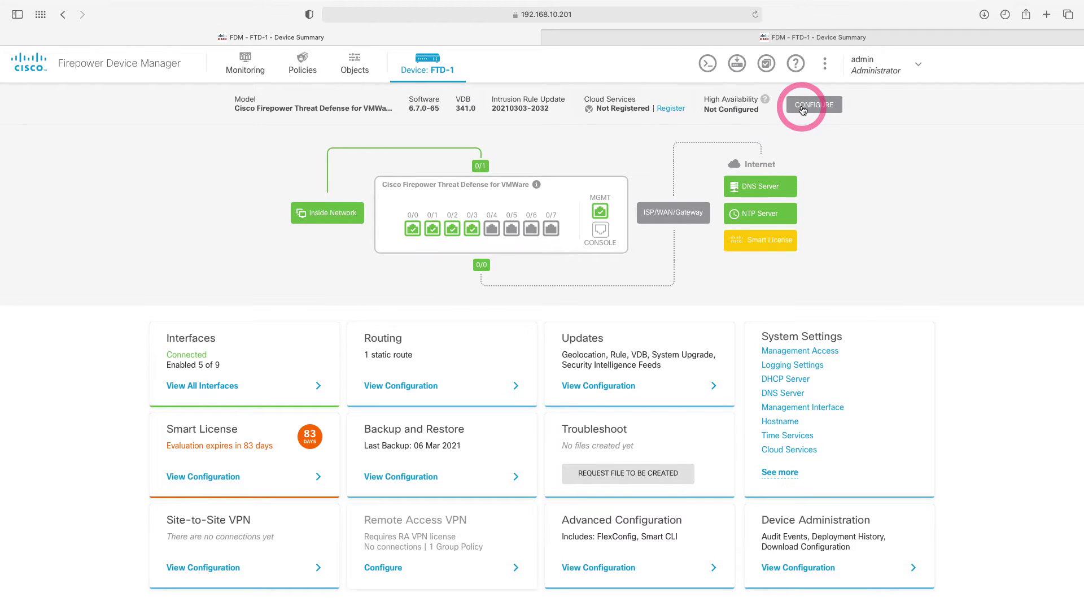
# Step: Start configuring high availability with this unit as the primary device and GigabitEthernet0/4 as the failover link interface
pyautogui.click(803, 109)
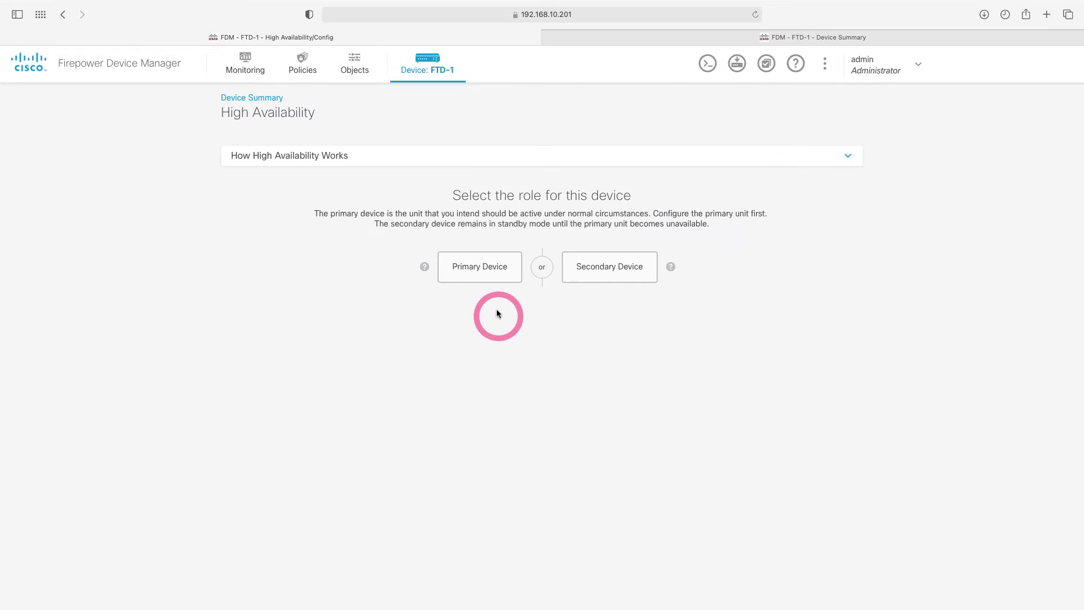
pyautogui.click(486, 276)
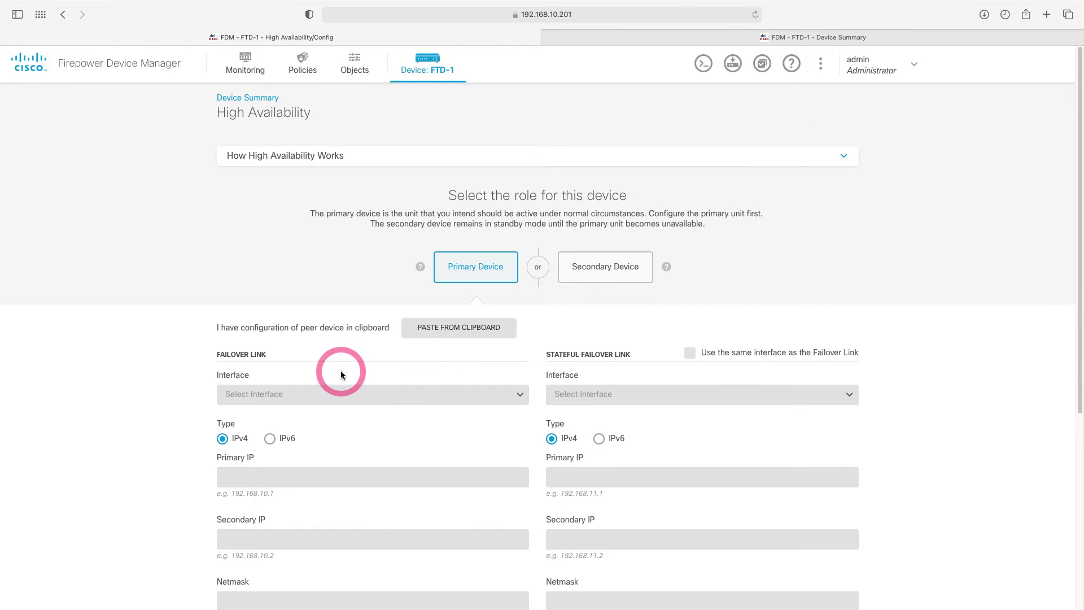
pyautogui.click(350, 395)
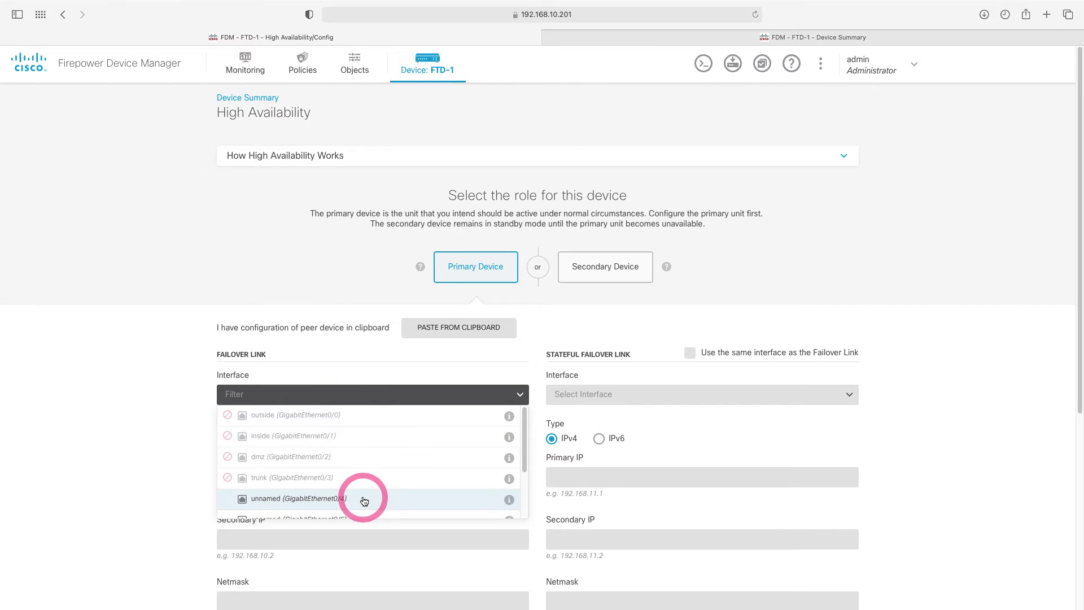
pyautogui.click(364, 501)
# Step: Set the primary unit's failover link to primary IP 172.16.40.1, secondary IP 172.16.40.2 and netmask 30
pyautogui.click(255, 476)
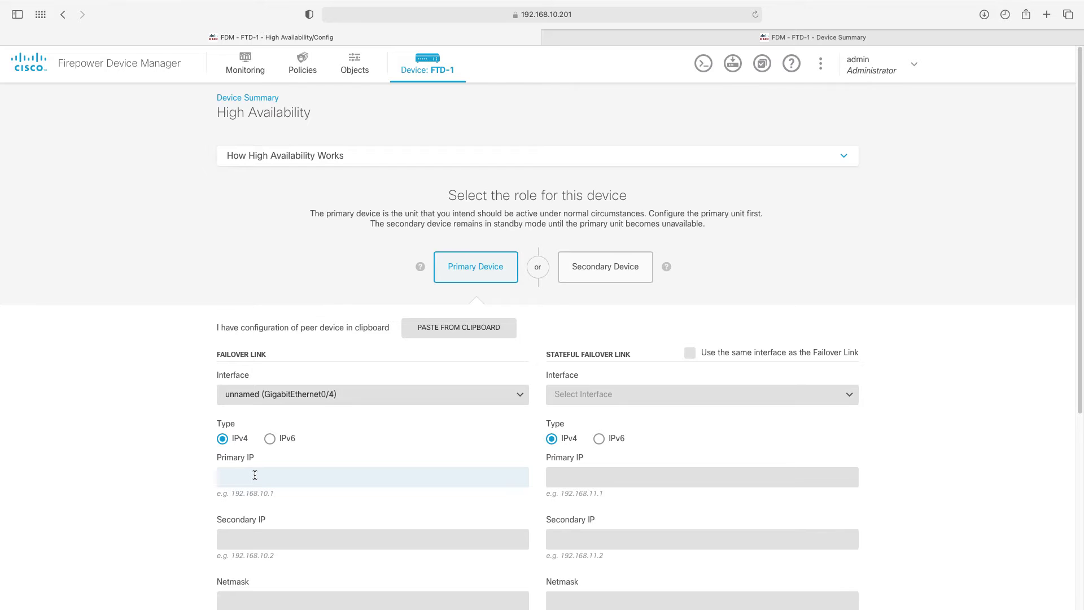
pyautogui.write('172.16.40.1')
pyautogui.click(254, 538)
pyautogui.write('172.16')
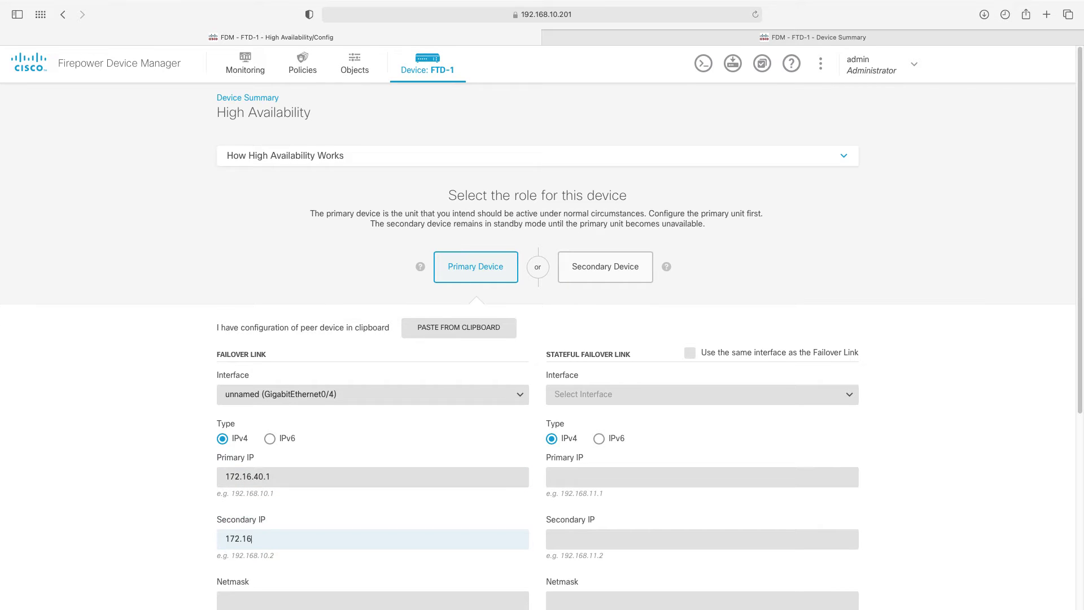
pyautogui.write('.40.2')
pyautogui.click(232, 598)
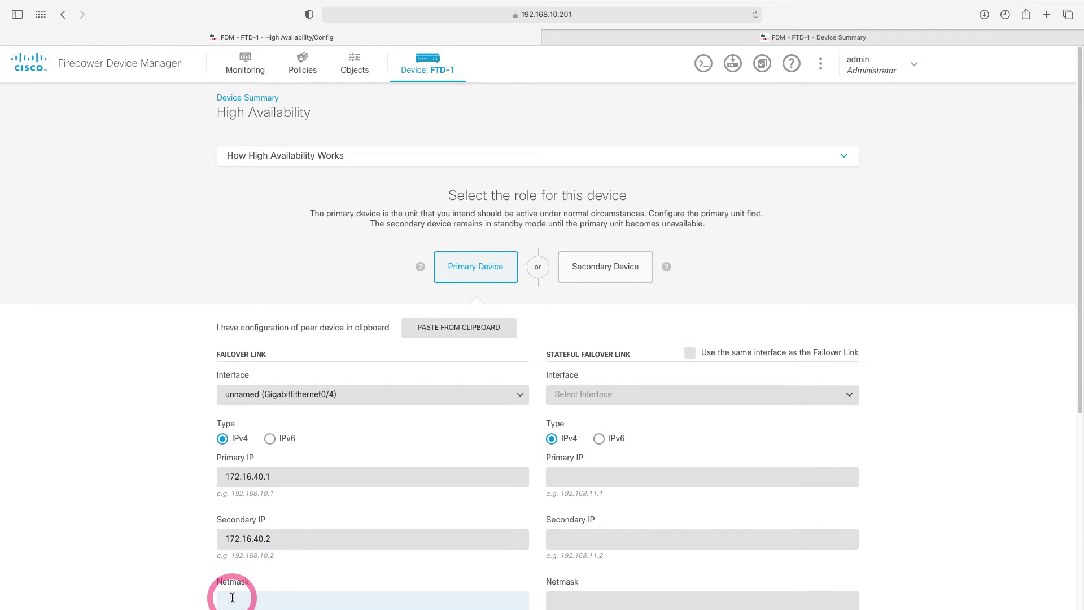
pyautogui.write('30')
pyautogui.click(369, 568)
# Step: Configure the primary unit's stateful failover link on GigabitEthernet0/5 with primary IP 172.16.50.1, secondary IP 172.16.50.2 and netmask 30
pyautogui.click(686, 395)
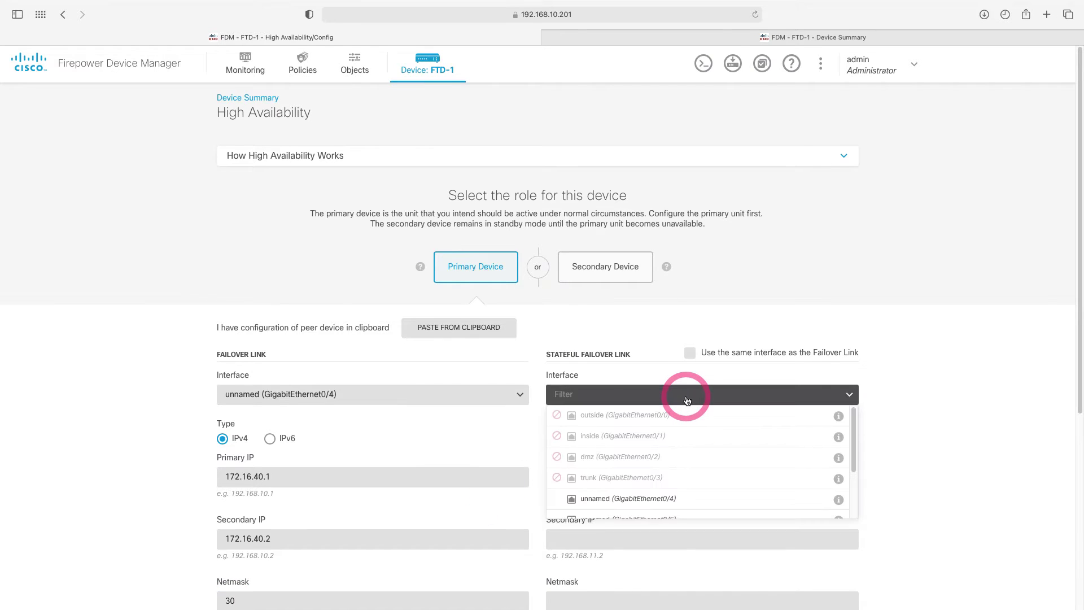
pyautogui.scroll(-1, 700, 466)
pyautogui.click(678, 499)
pyautogui.click(645, 480)
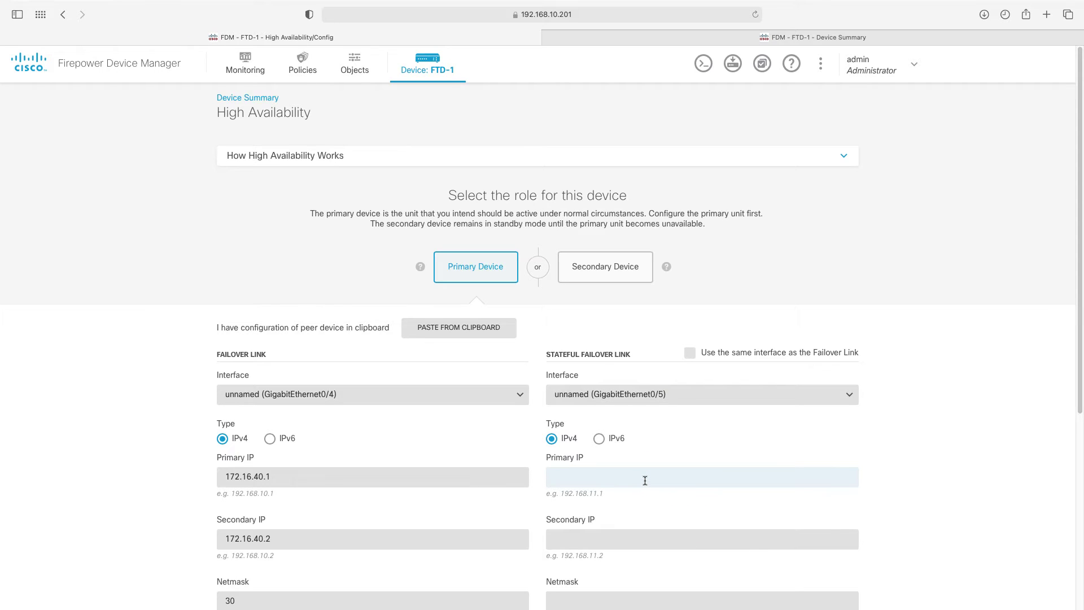
pyautogui.write('172.16.50.1')
pyautogui.click(632, 539)
pyautogui.write('172.16')
pyautogui.click(601, 590)
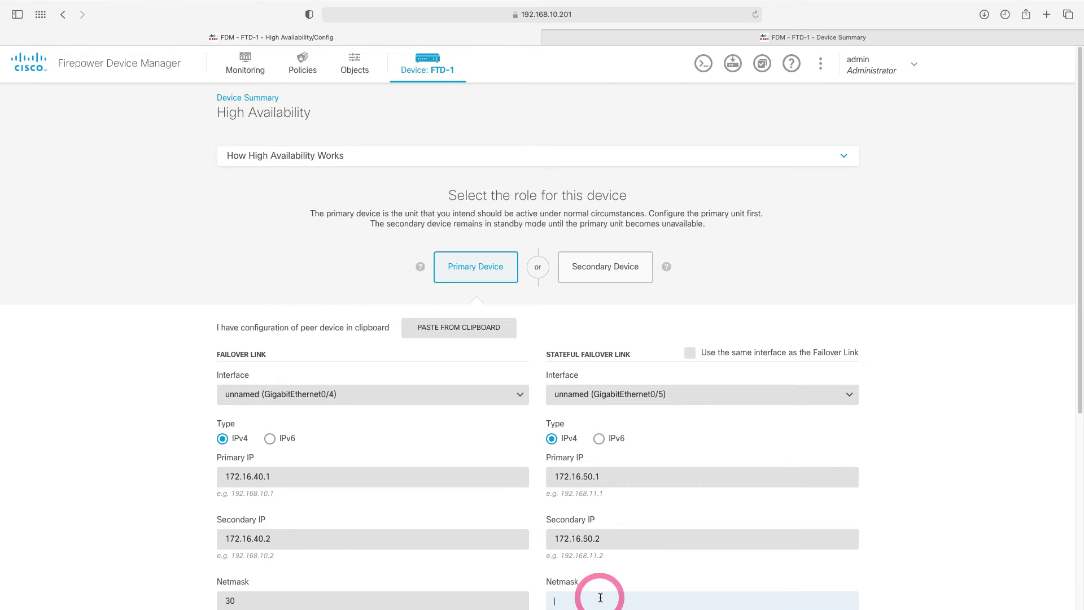
pyautogui.write('30')
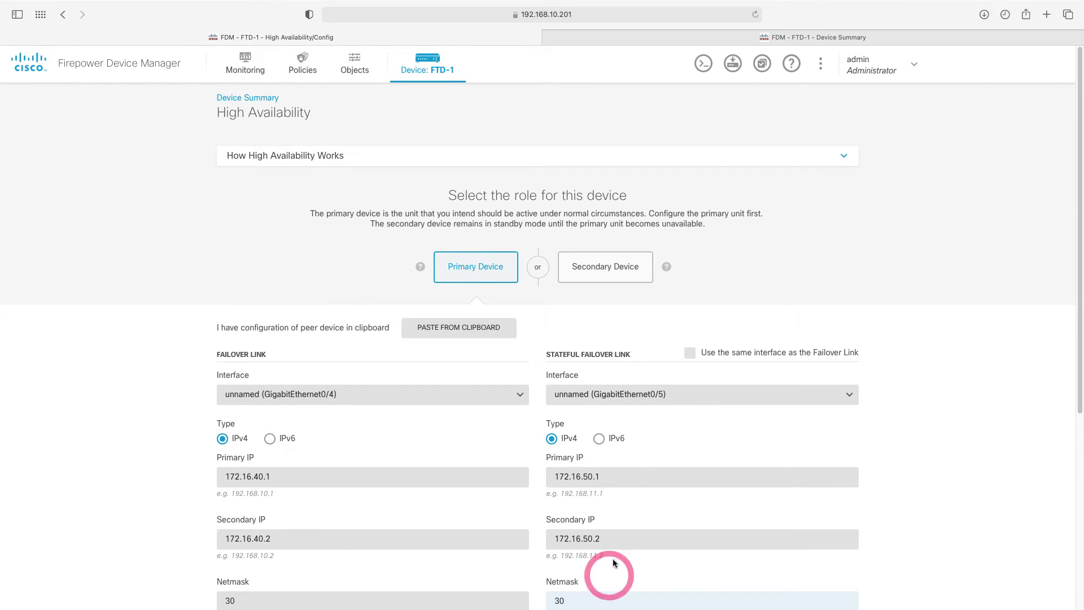
# Step: Activate HA on the primary device, leaving the optional IPSec encryption key empty
pyautogui.scroll(-1, 656, 462)
pyautogui.scroll(-5, 658, 464)
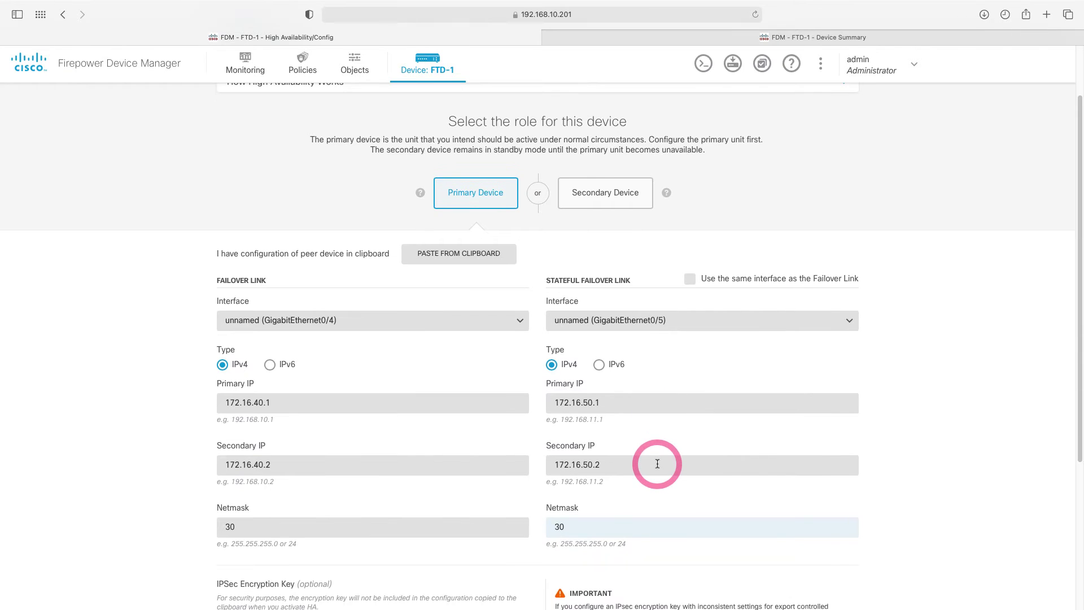
pyautogui.scroll(-1, 658, 465)
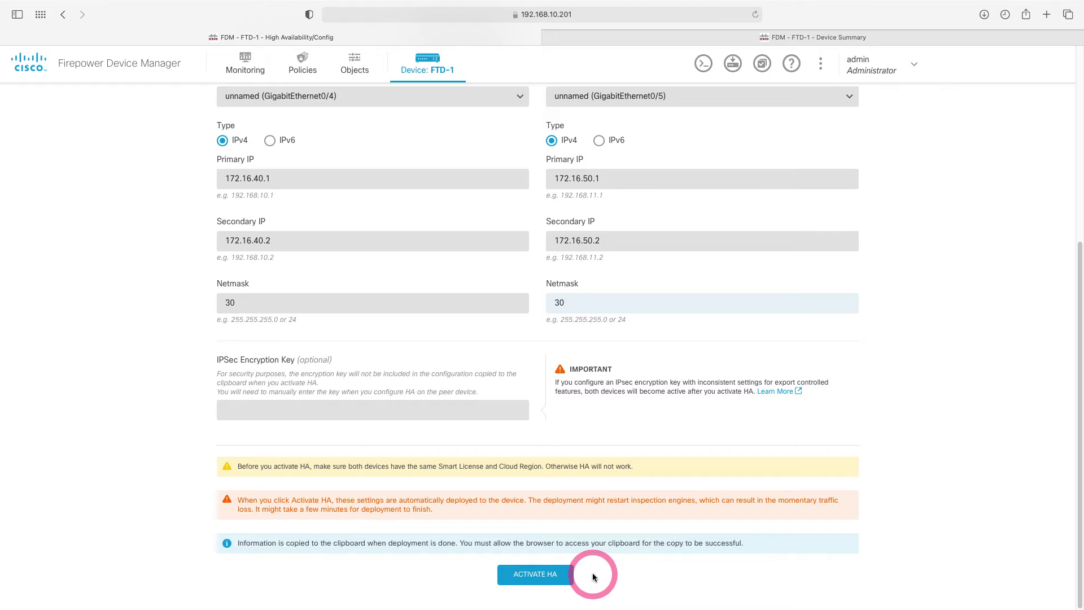
pyautogui.click(556, 577)
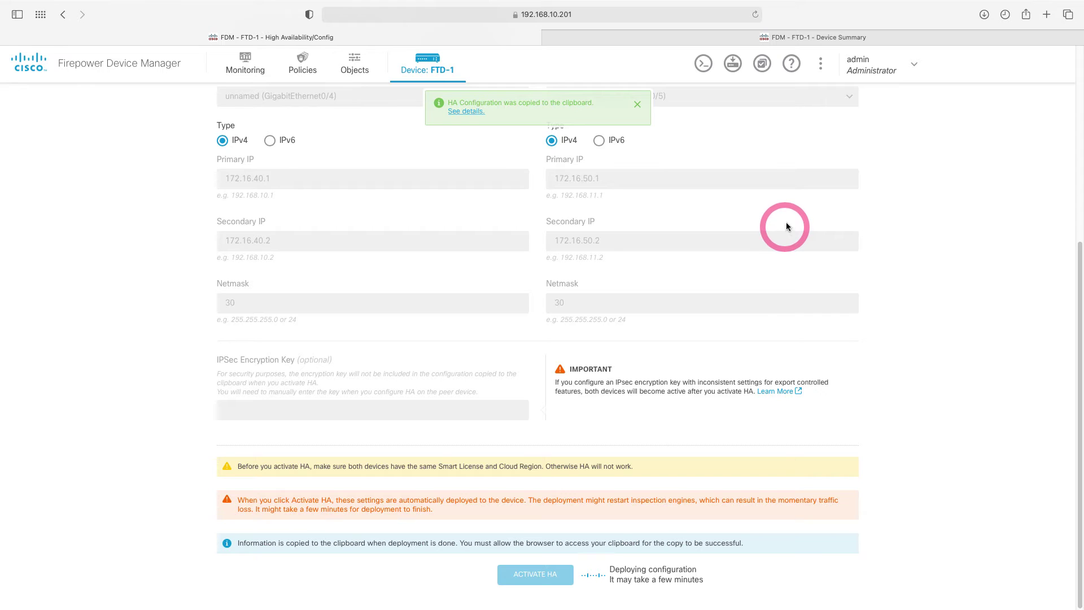
# Step: On the peer firewall at 192.168.10.202, start high availability configuration as the secondary device with GigabitEthernet0/4 as the failover link interface
pyautogui.click(792, 39)
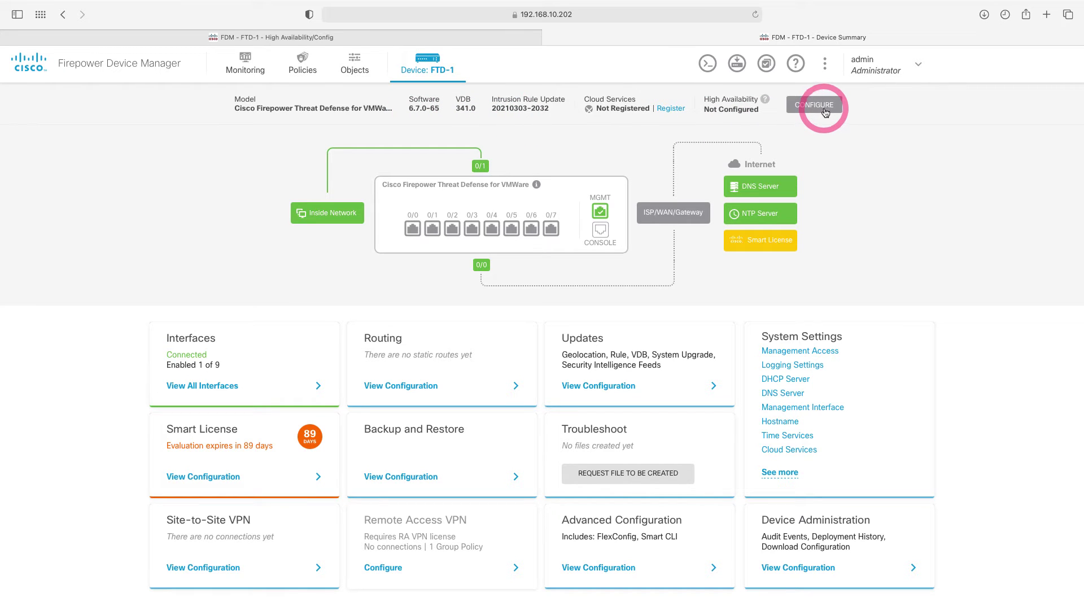
pyautogui.click(825, 113)
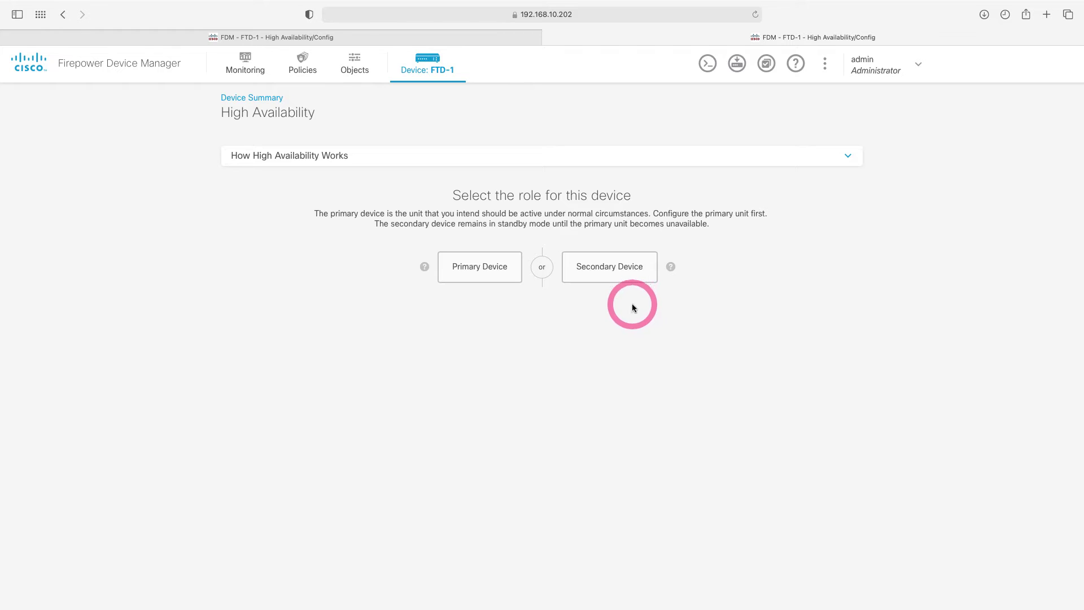
pyautogui.click(615, 275)
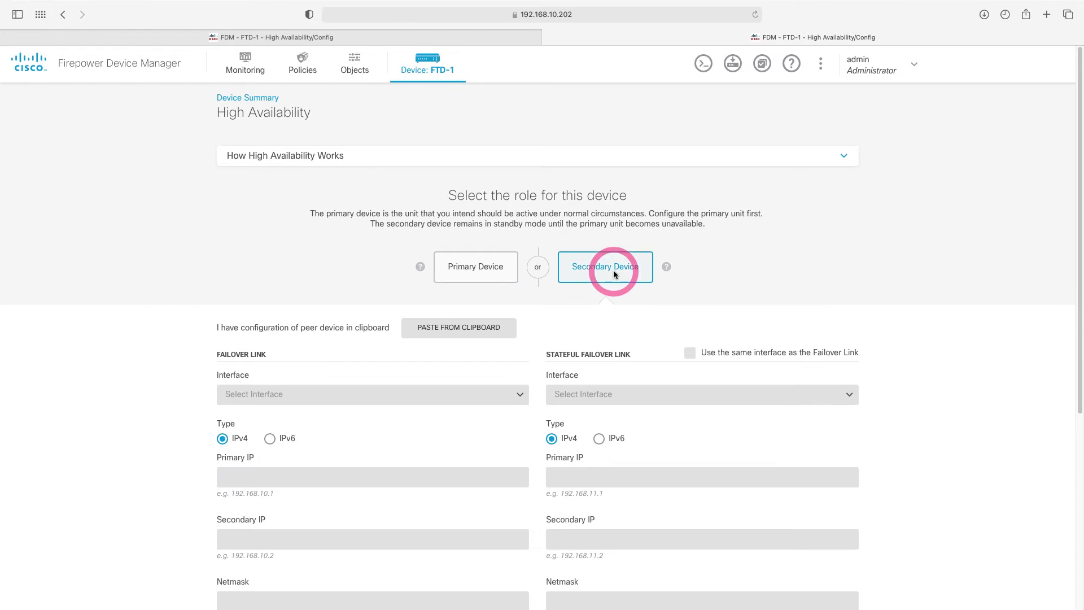
pyautogui.click(456, 398)
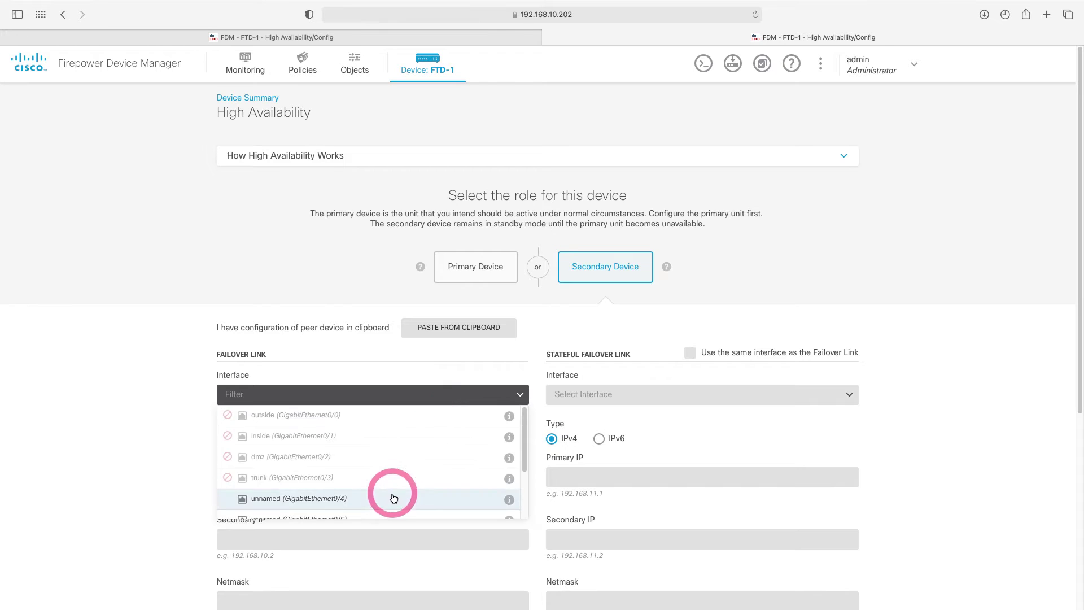
pyautogui.click(390, 497)
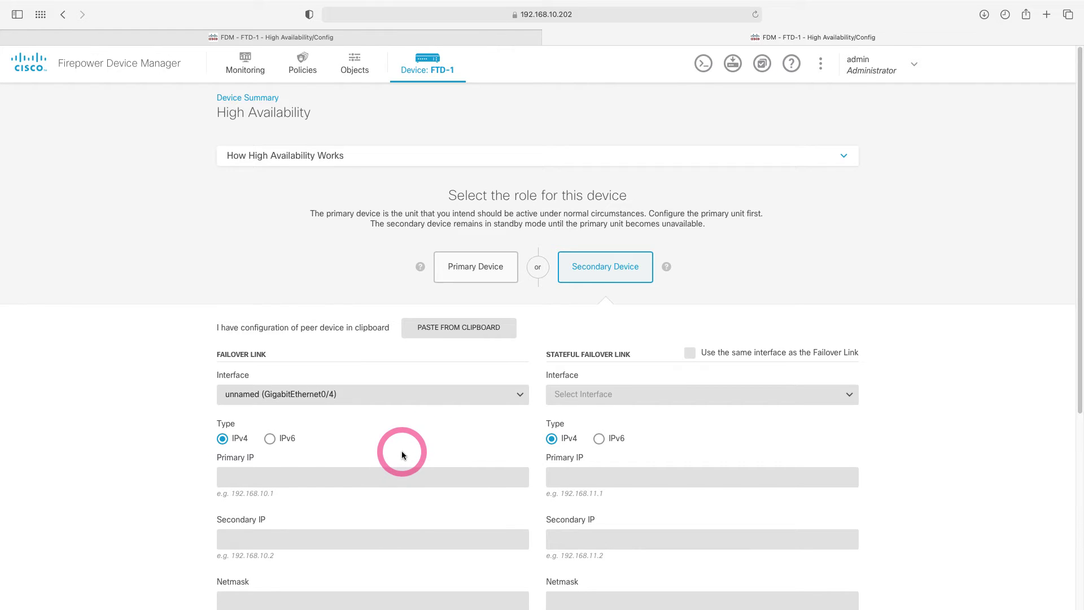
# Step: Set the secondary unit's failover link to primary IP 172.16.40.1, secondary IP 172.16.40.2 and netmask 30
pyautogui.click(291, 479)
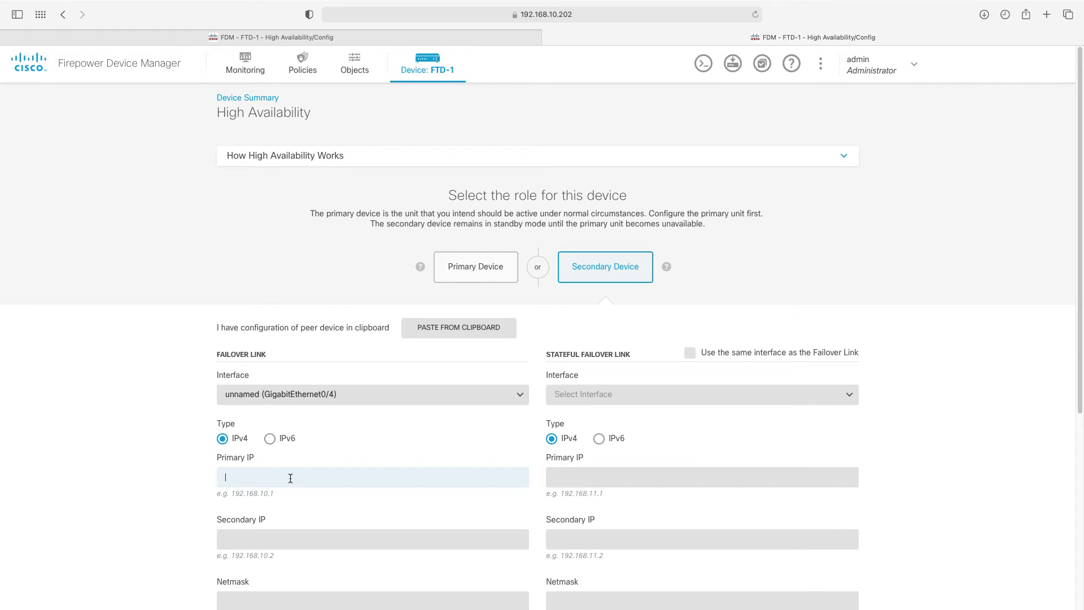
pyautogui.write('172.16.40.1')
pyautogui.press('Tab')
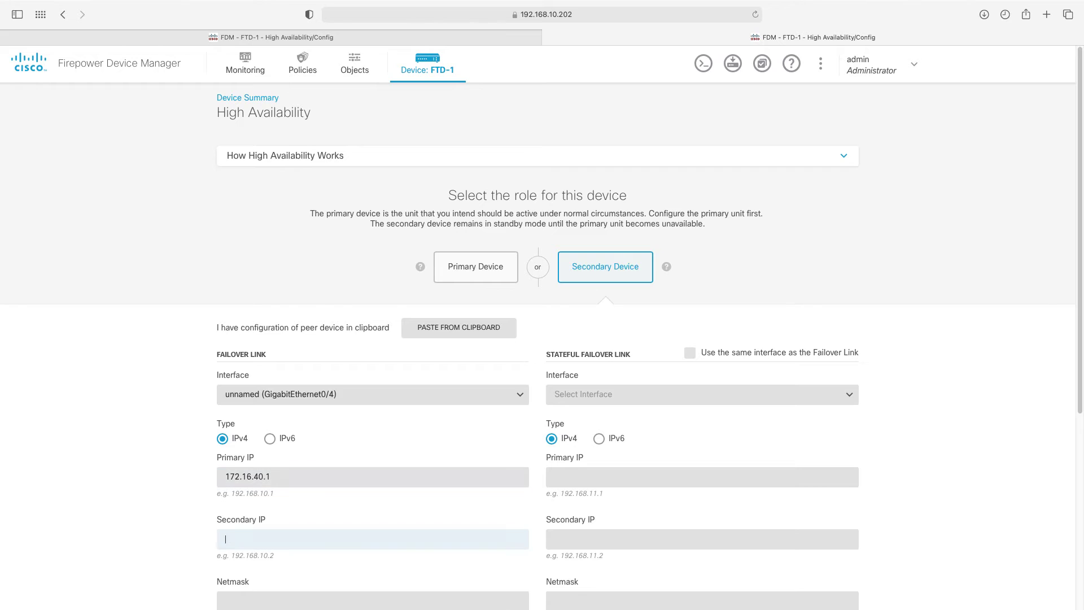
pyautogui.write('172.16.40.2')
pyautogui.press('Tab')
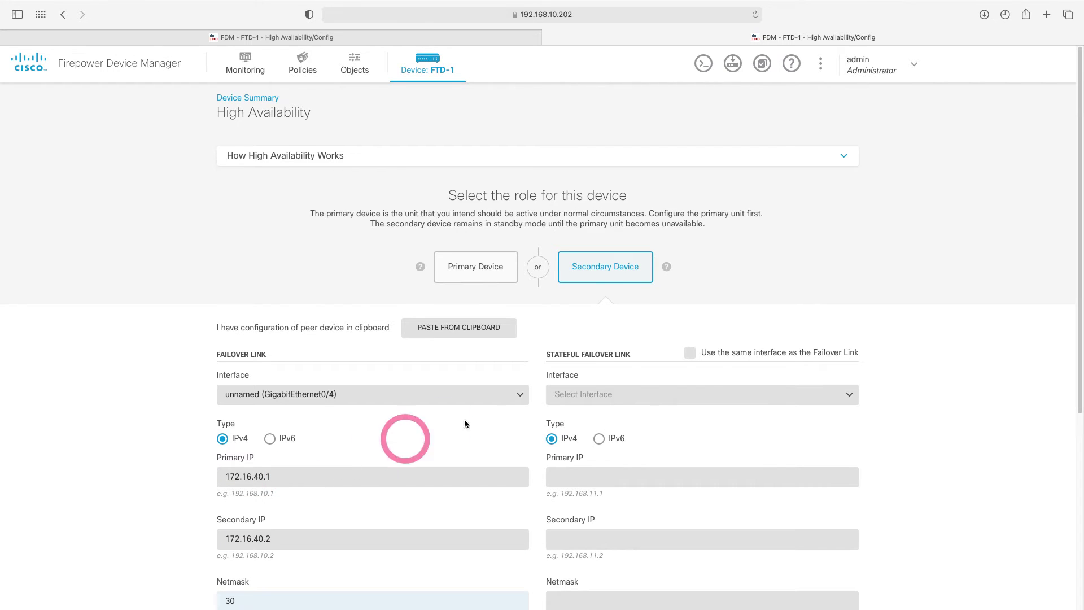
# Step: Configure the secondary unit's stateful failover link on GigabitEthernet0/5 with primary IP 172.16.50.1, secondary IP 172.16.50.2 and netmask 30
pyautogui.click(722, 396)
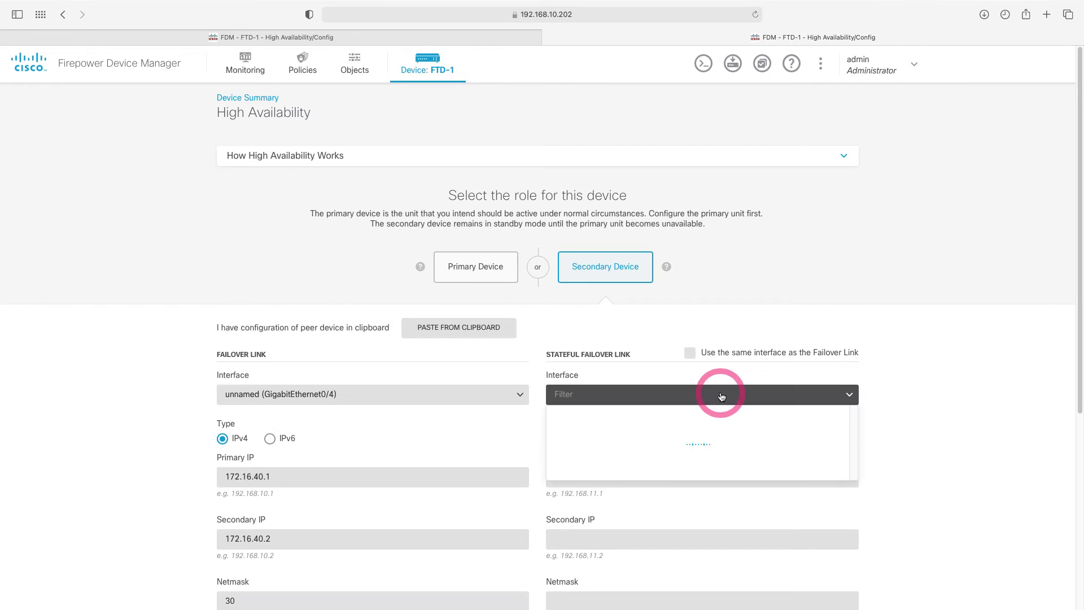
pyautogui.scroll(-2, 712, 454)
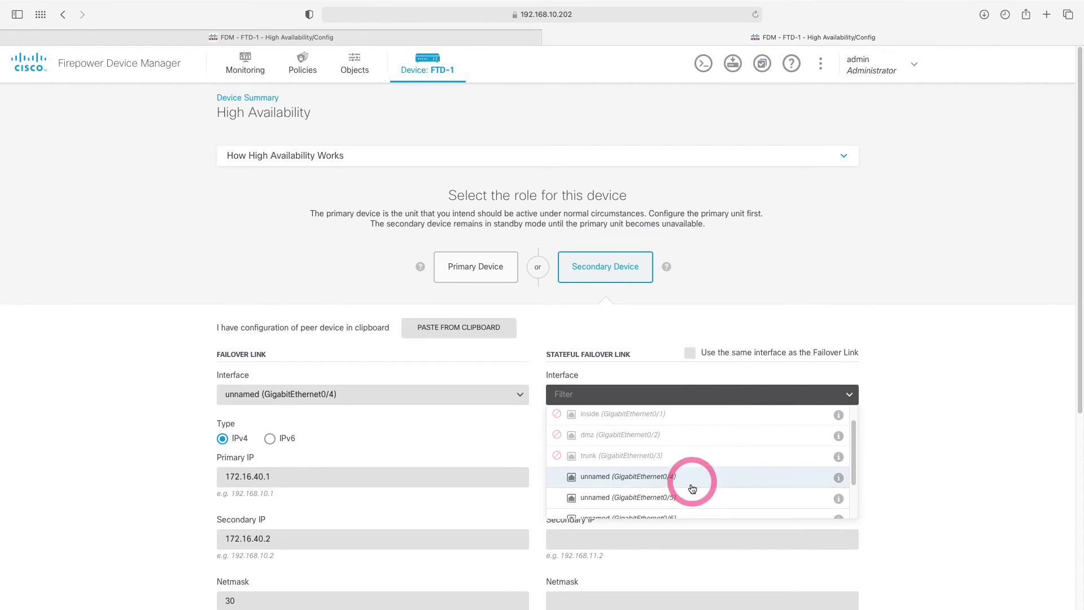
pyautogui.click(694, 484)
pyautogui.click(641, 477)
pyautogui.write('172.16.50.1')
pyautogui.press('Tab')
pyautogui.write('1')
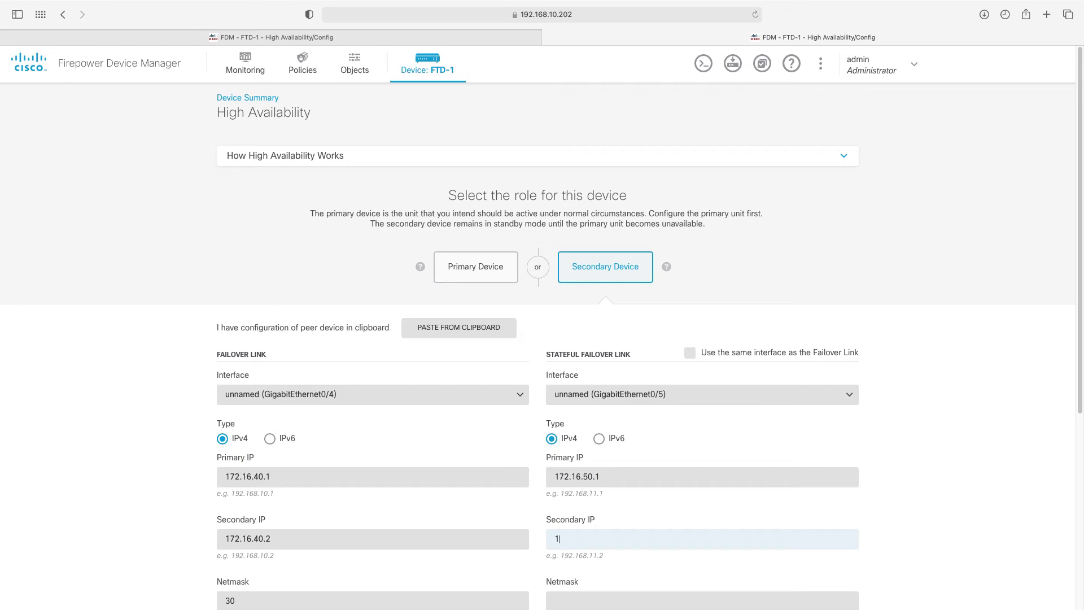
pyautogui.write('72.16.50.2')
pyautogui.press('Tab')
pyautogui.write('30')
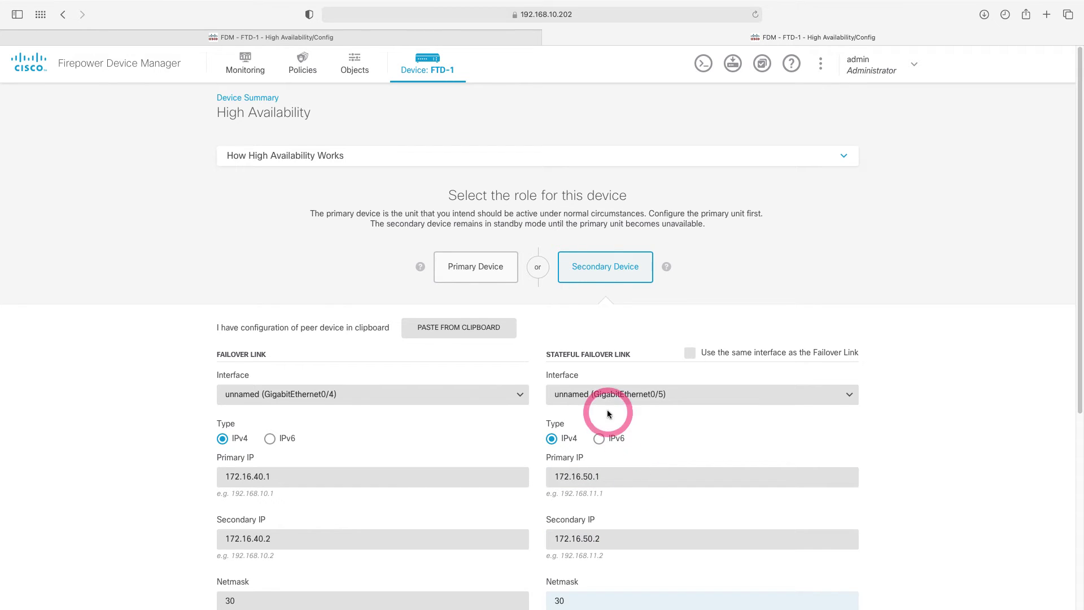
# Step: Activate HA on the secondary device, leaving the optional IPSec encryption key empty
pyautogui.scroll(-3, 605, 404)
pyautogui.scroll(-2, 604, 413)
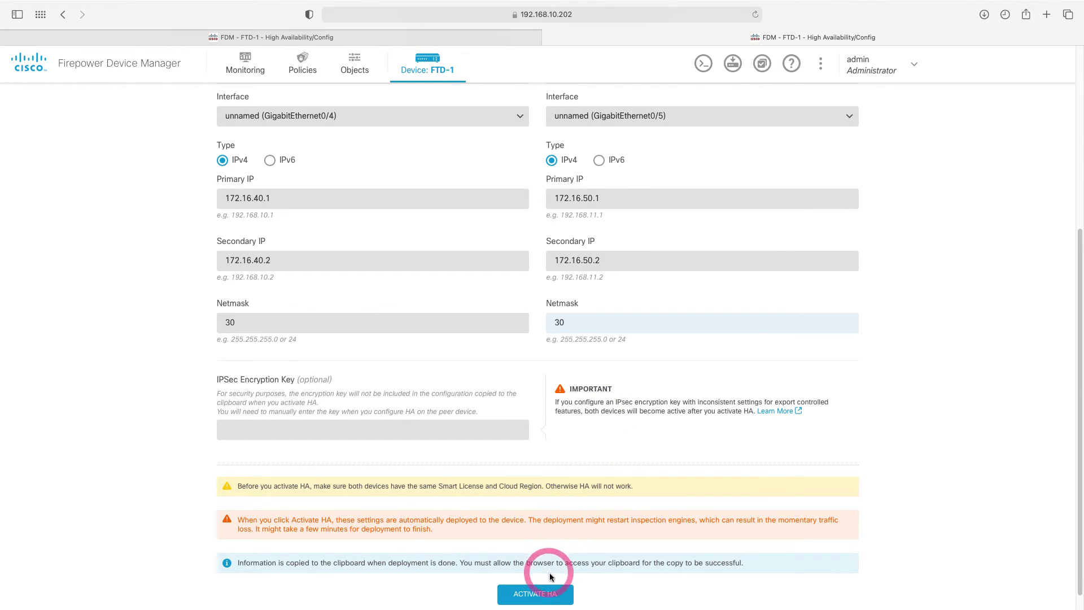
pyautogui.click(537, 592)
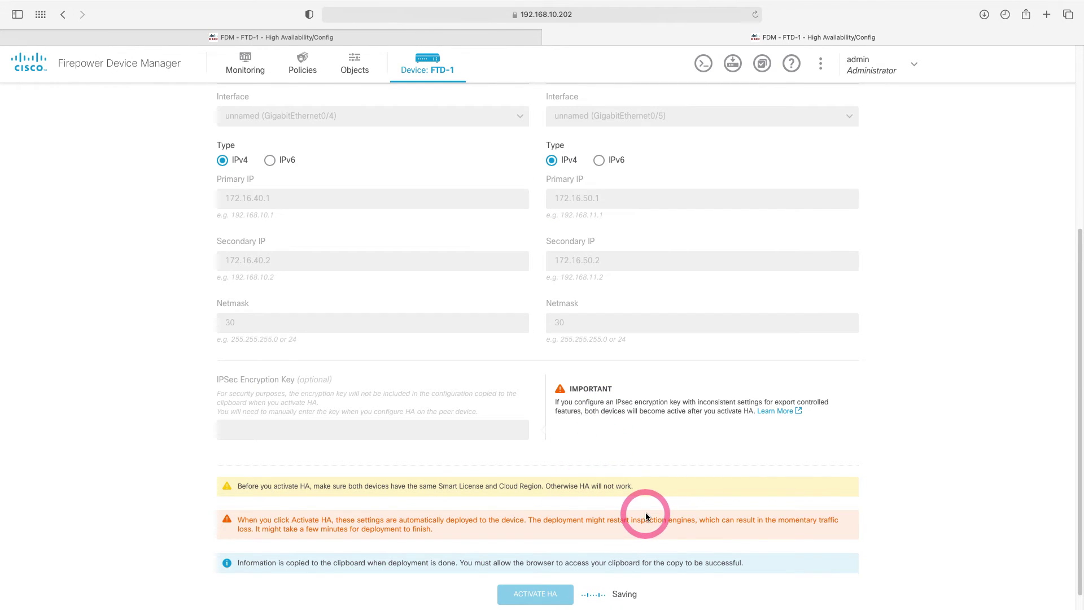
# Step: Return to the primary firewall, dismiss its HA deployment notice and check the HA status in its device summary
pyautogui.click(473, 40)
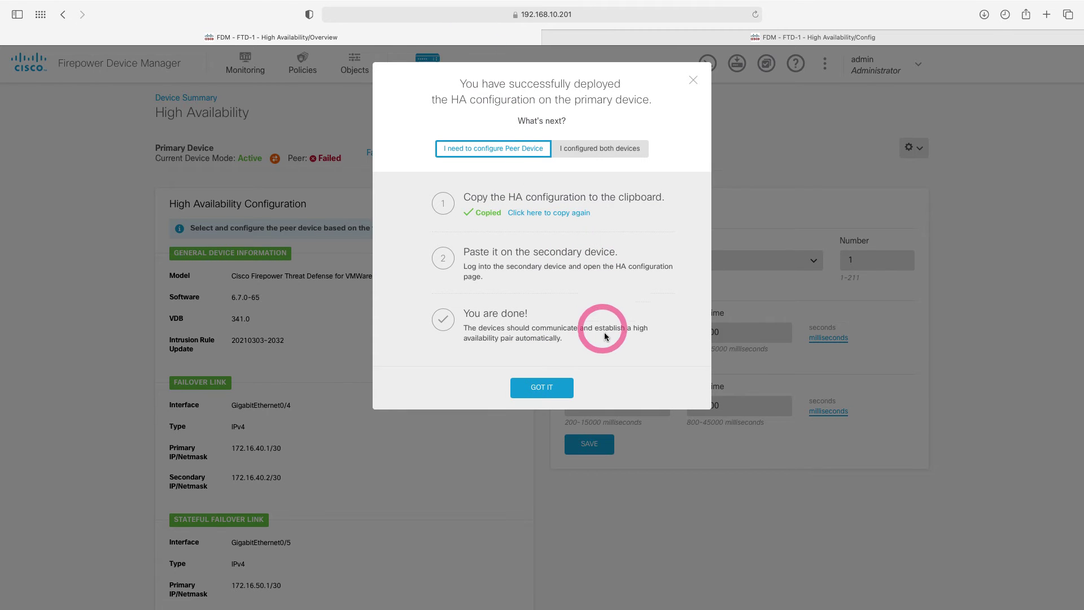
pyautogui.click(694, 82)
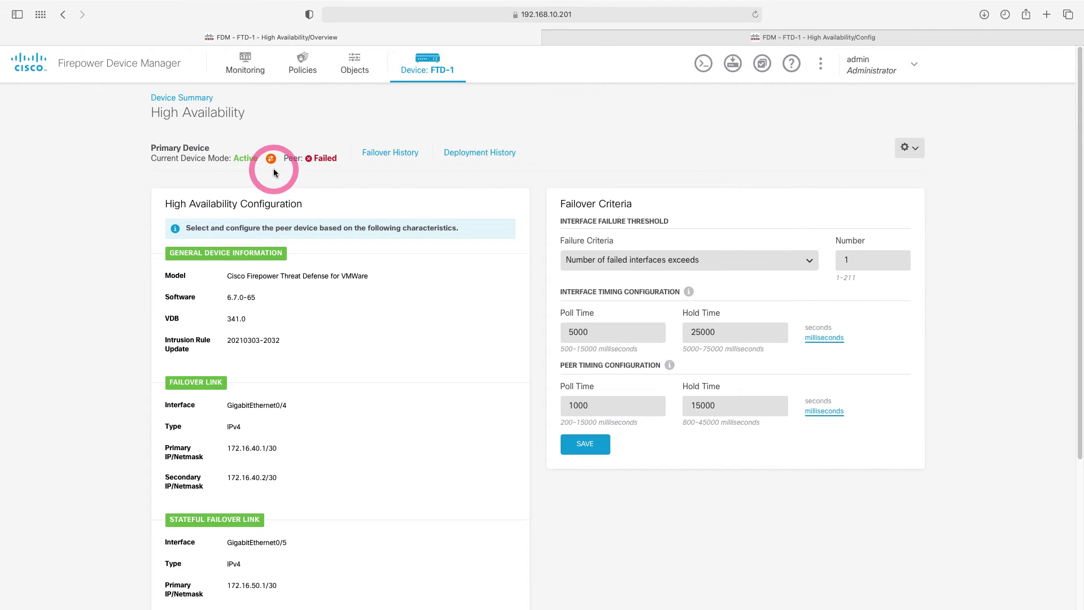
pyautogui.click(435, 69)
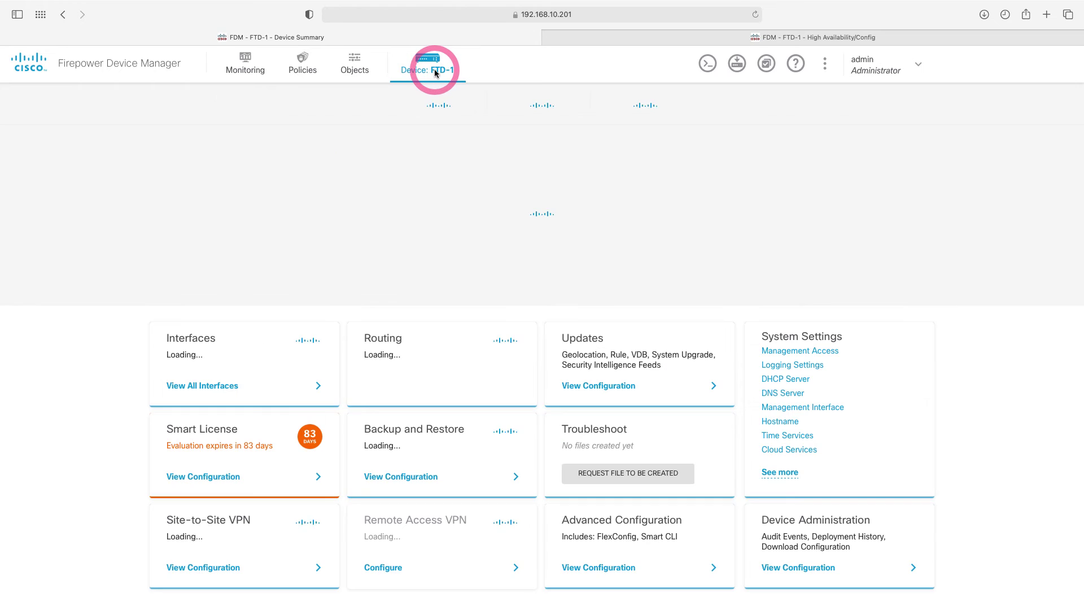
# Step: Dismiss the secondary firewall's HA deployment notice and check the HA status in the device summaries of both units
pyautogui.click(616, 42)
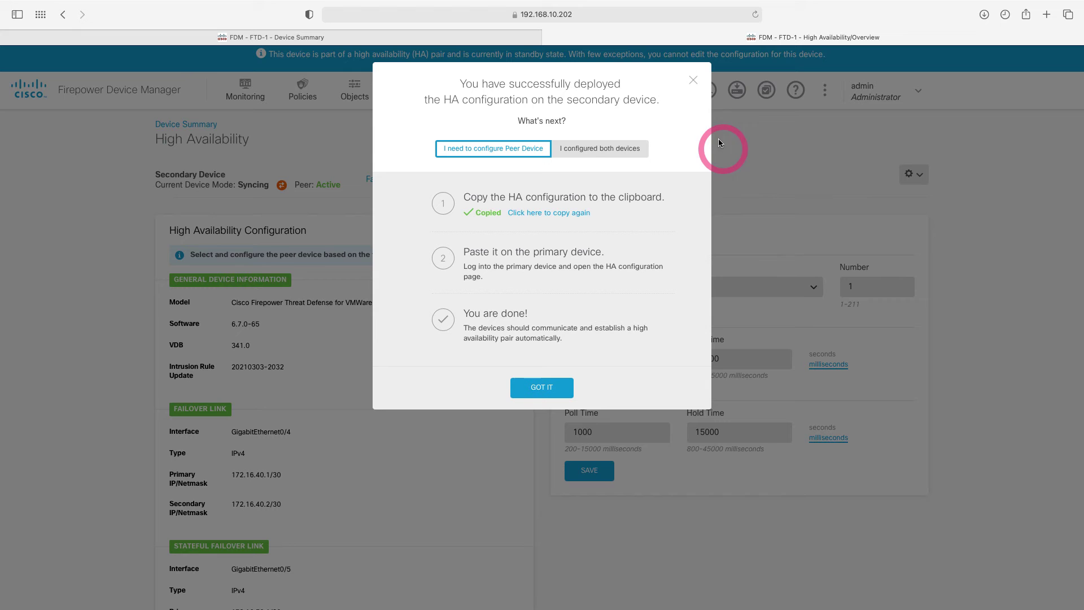
pyautogui.click(694, 80)
pyautogui.click(459, 108)
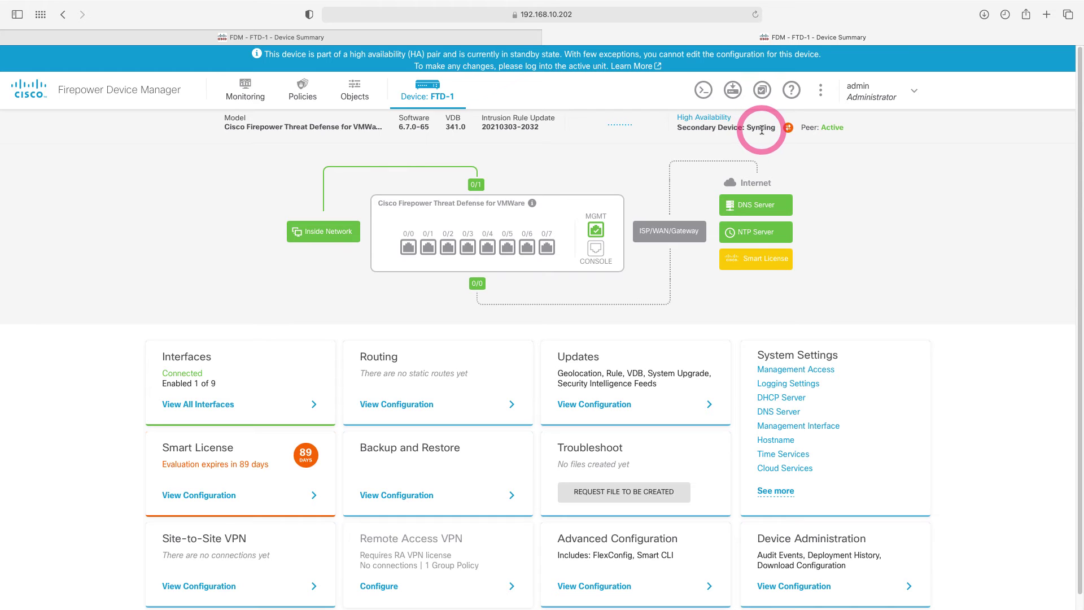
pyautogui.click(492, 40)
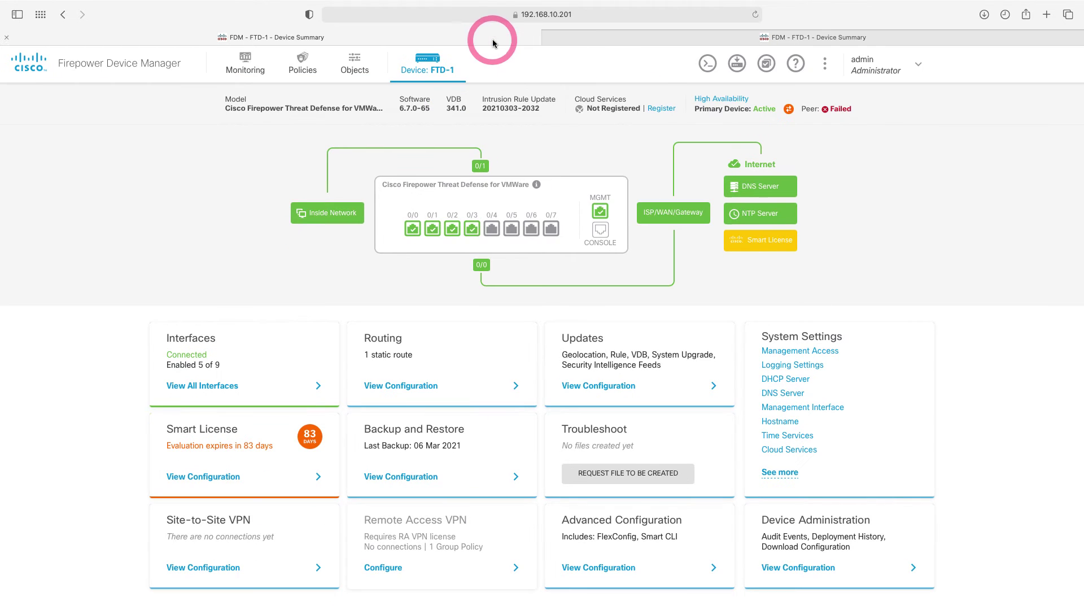
# Step: Recheck the HA status on both units and examine the security policies and interfaces replicated to the secondary firewall
pyautogui.click(756, 19)
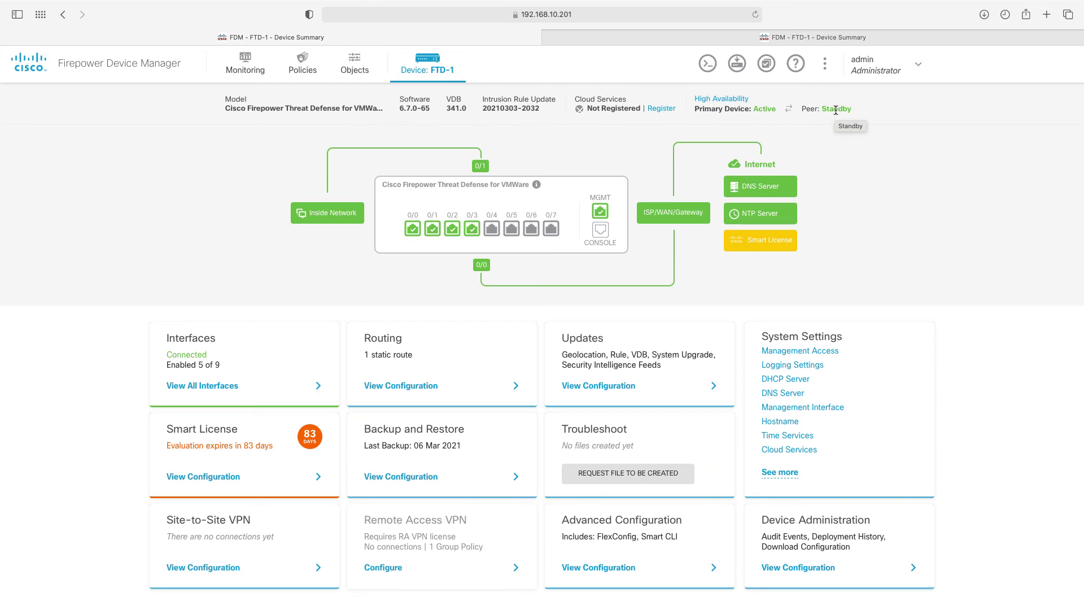
pyautogui.click(830, 38)
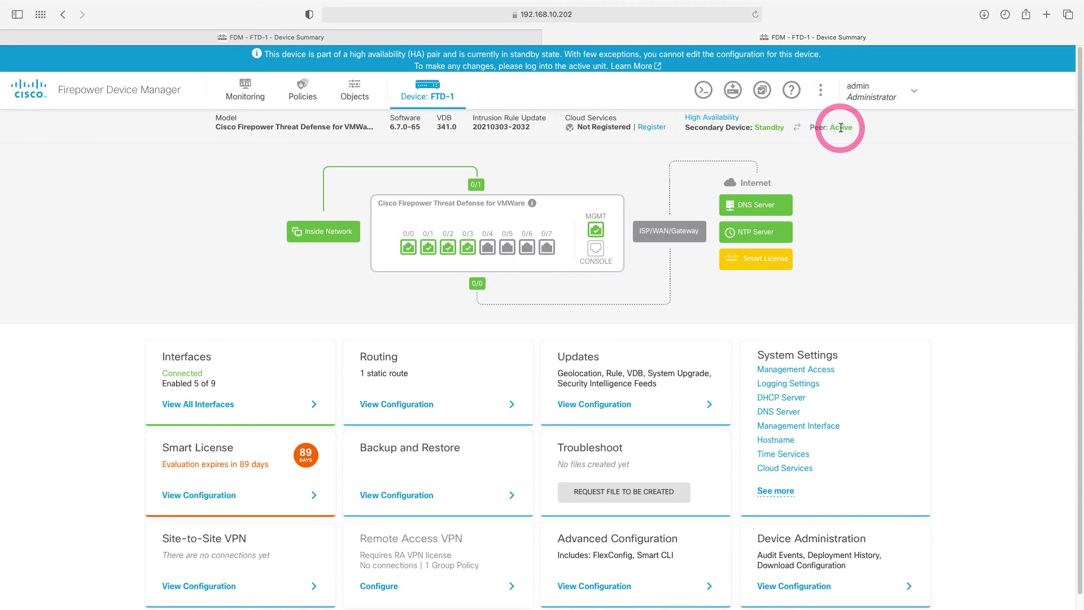
pyautogui.click(299, 98)
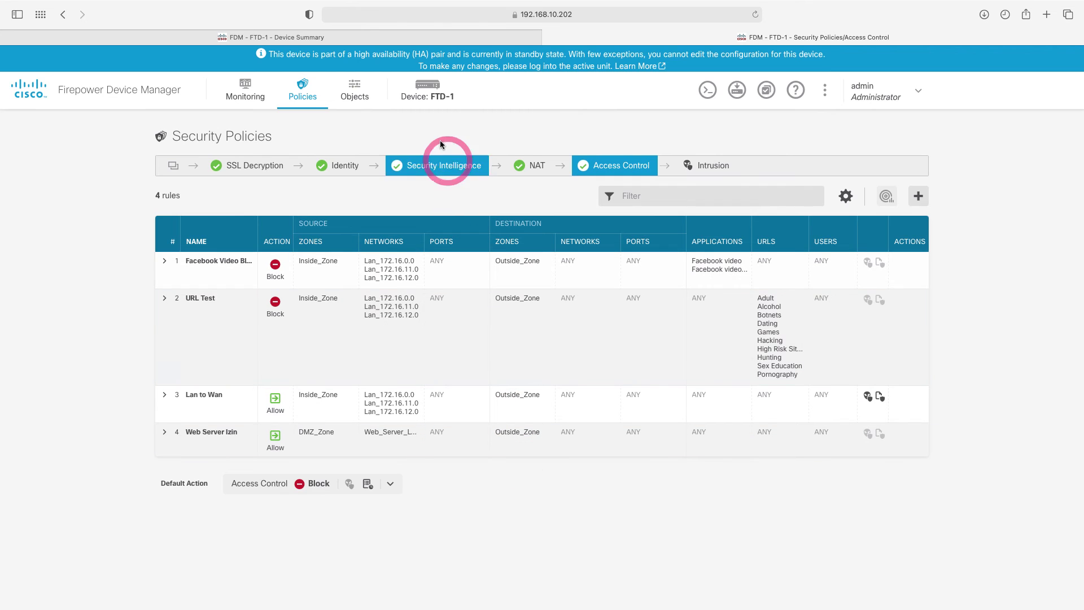
pyautogui.click(425, 99)
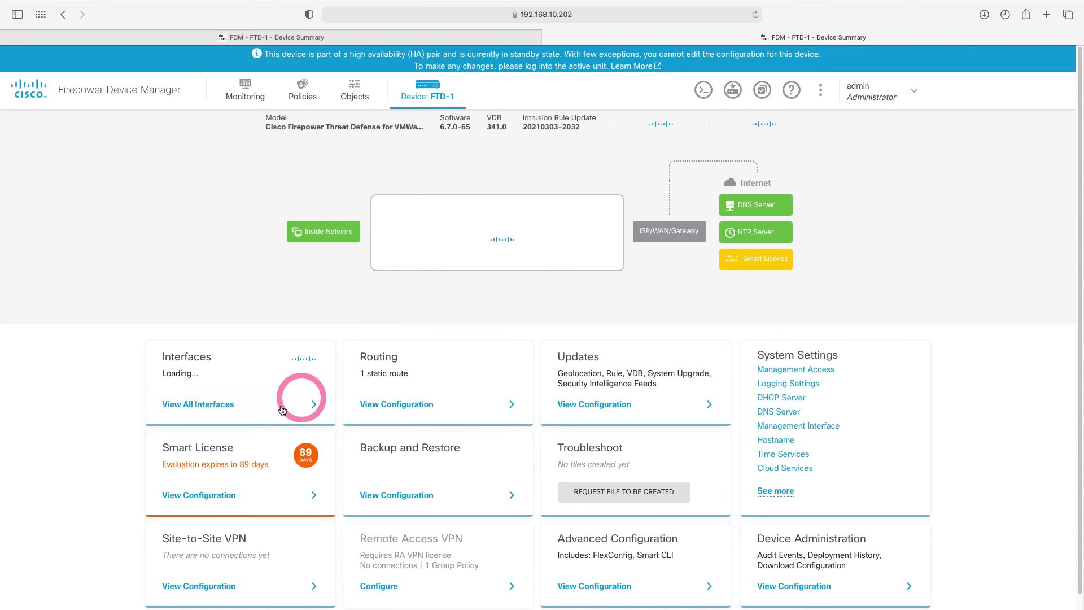
pyautogui.click(219, 405)
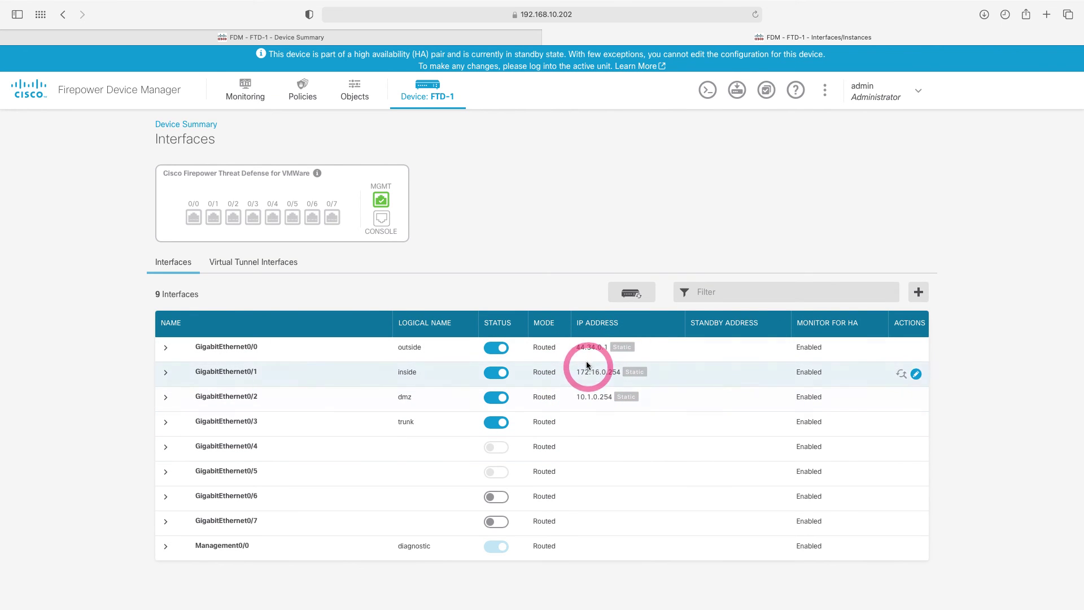
# Step: Shut down the primary firewall to test failover and check the HA and peer status in the secondary firewall's device summary
pyautogui.click(420, 36)
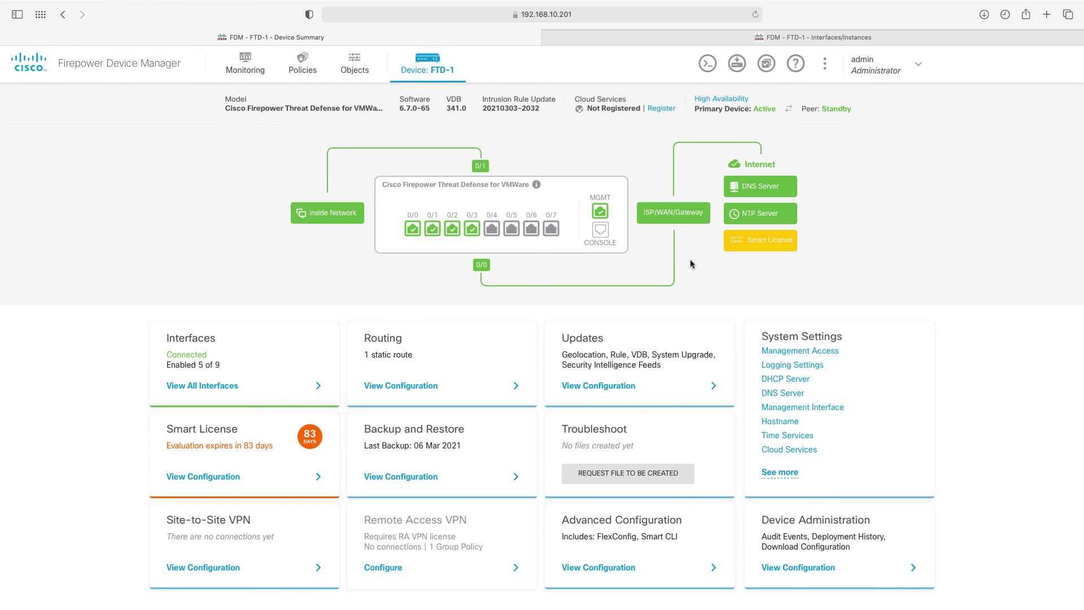
pyautogui.click(781, 476)
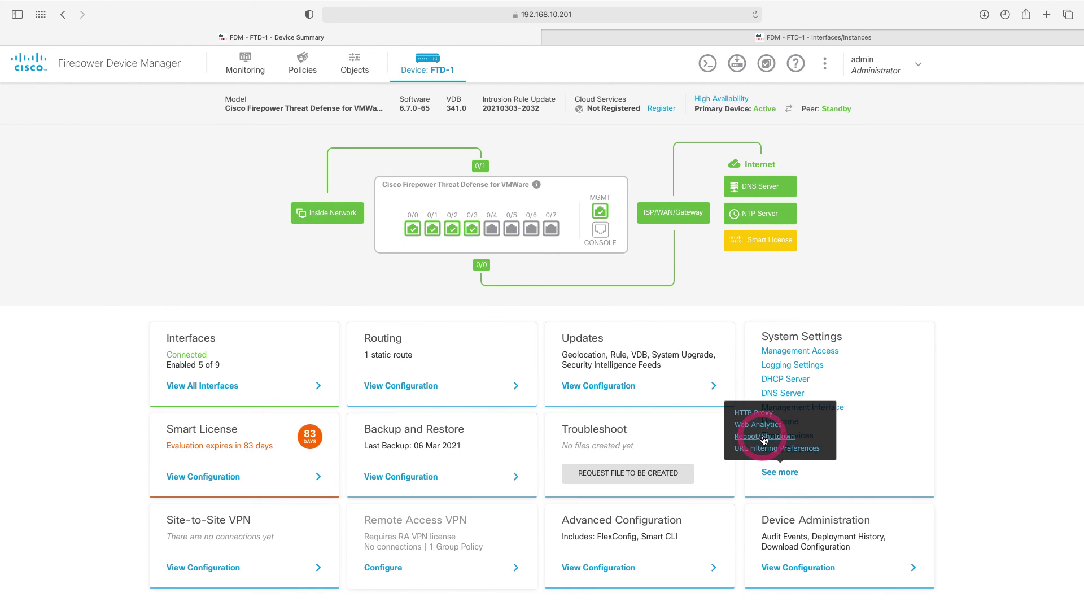
pyautogui.click(764, 436)
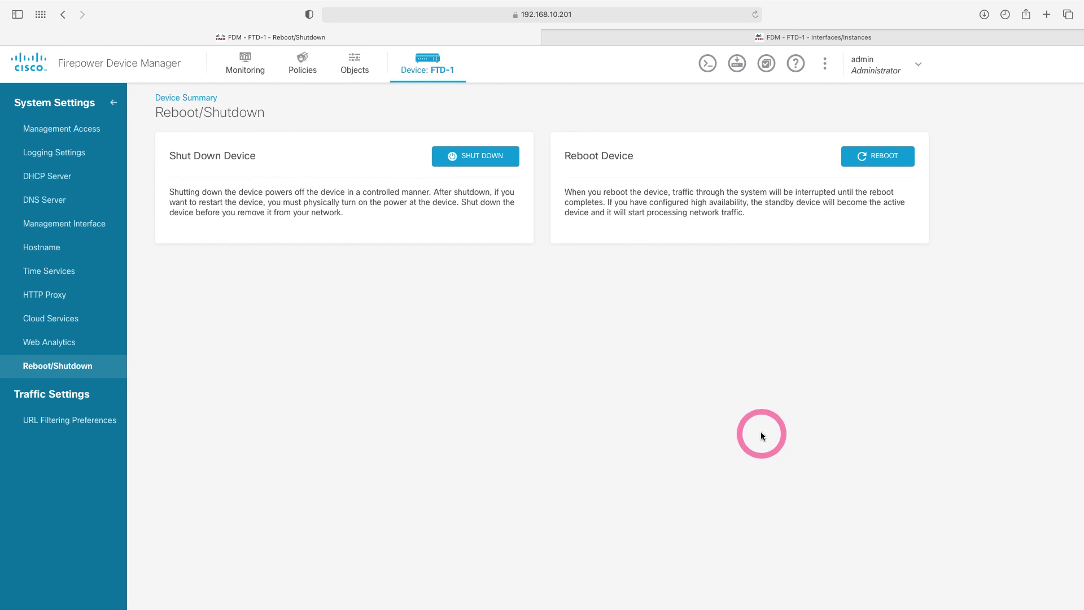
pyautogui.click(474, 164)
pyautogui.click(660, 164)
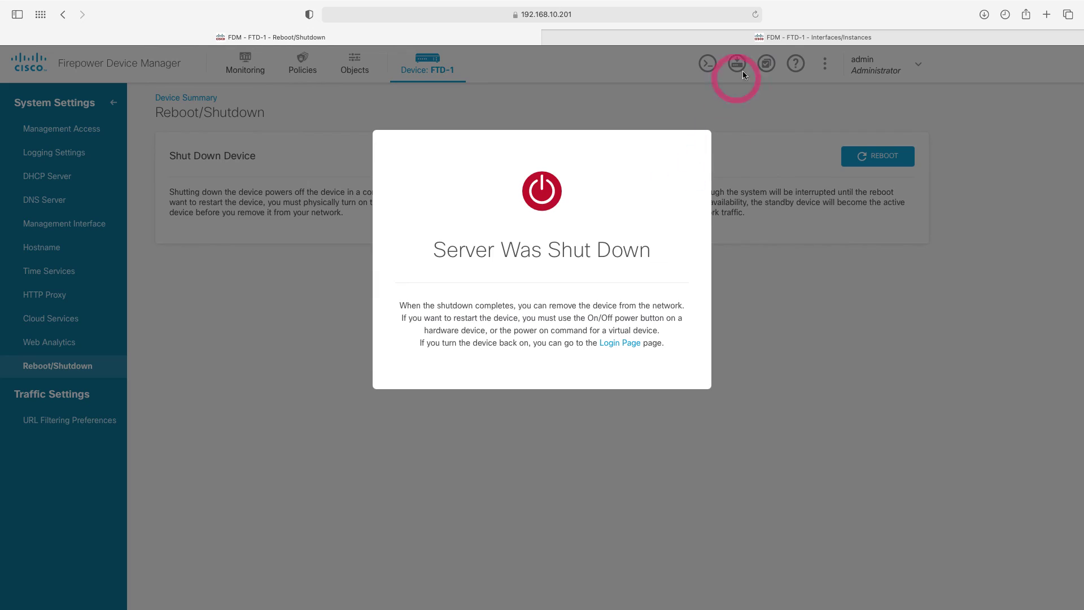
pyautogui.click(774, 36)
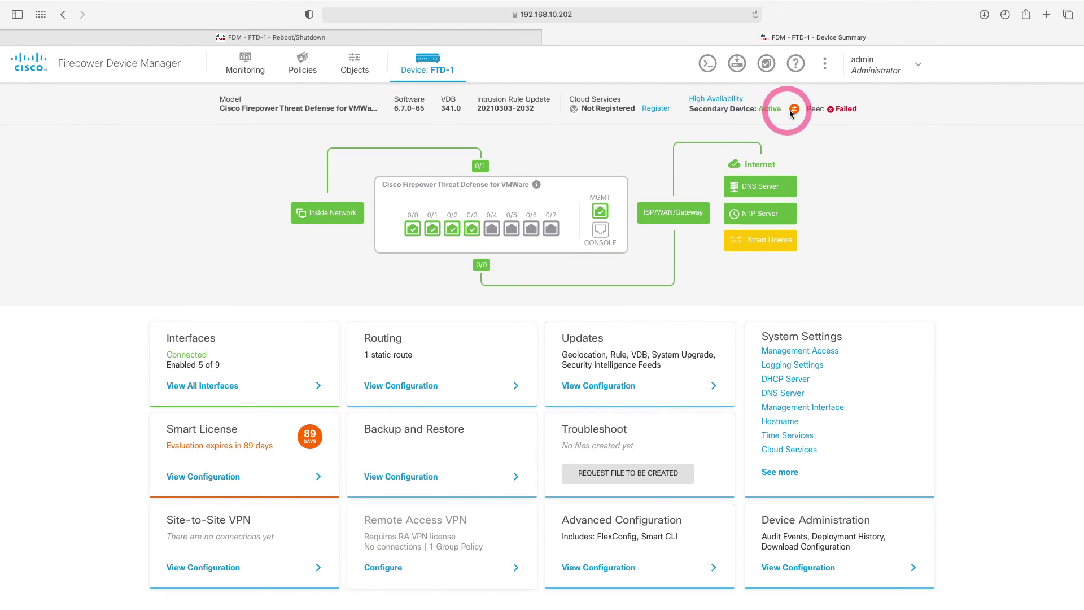
pyautogui.moveTo(837, 115)
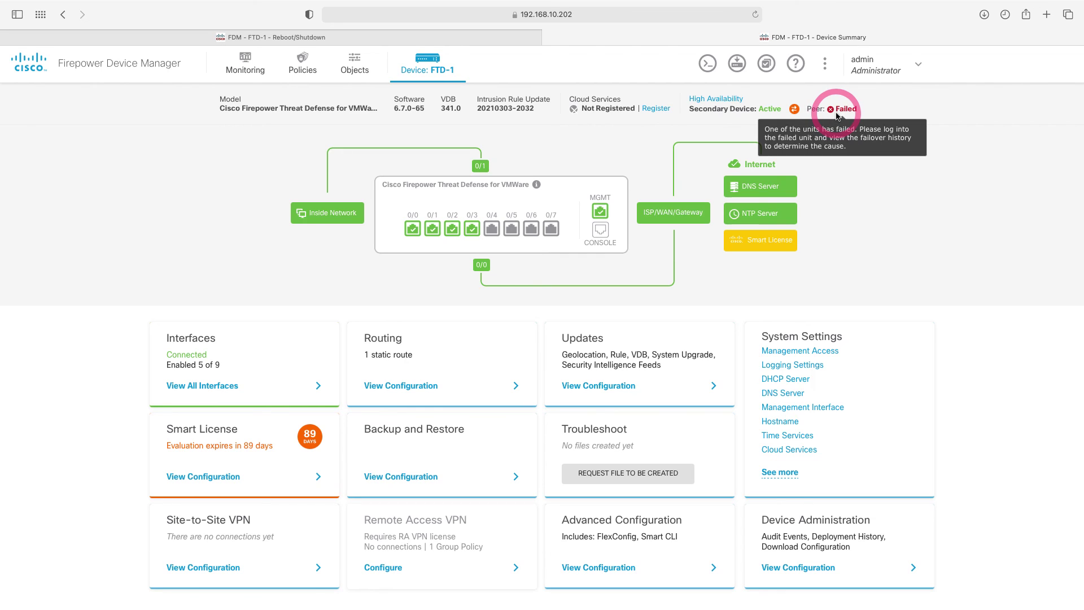